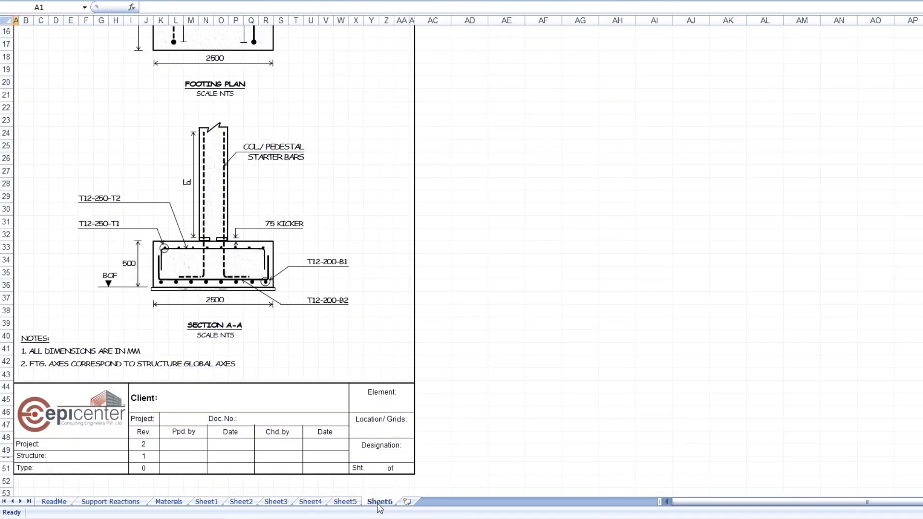
Unhide Sheet7 in the workbook
right_click(379, 501)
left_click(338, 479)
left_click(296, 468)
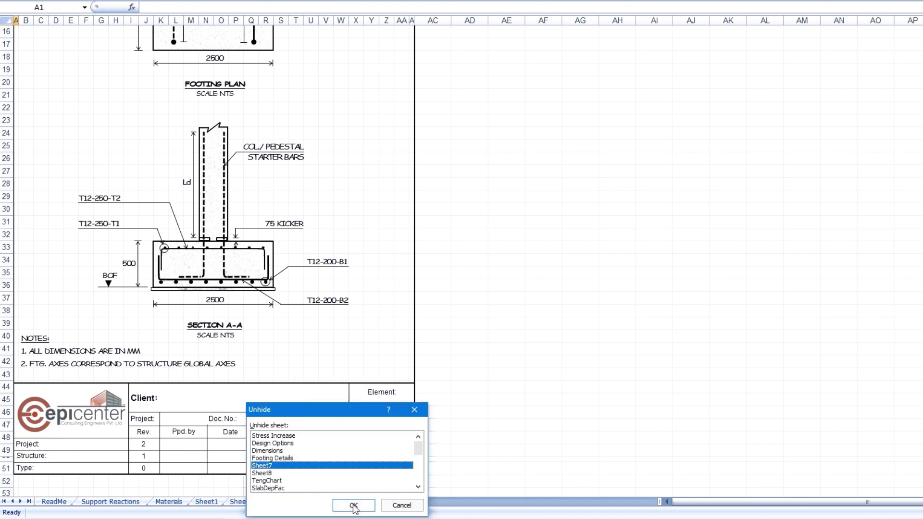
left_click(354, 504)
Examine the pass/fail results for each trial footing size across the columns and load cases of Sheet7
key("Right")
key("Right")
key("Right")
key("Right")
key("Right")
key("Right")
key("Right")
key("Right")
key("Right")
key("Right")
key("Right")
key("Right")
key("Right")
key("Right")
key("Right")
key("Right")
key("Right")
key("Right")
key("Right")
key("Right")
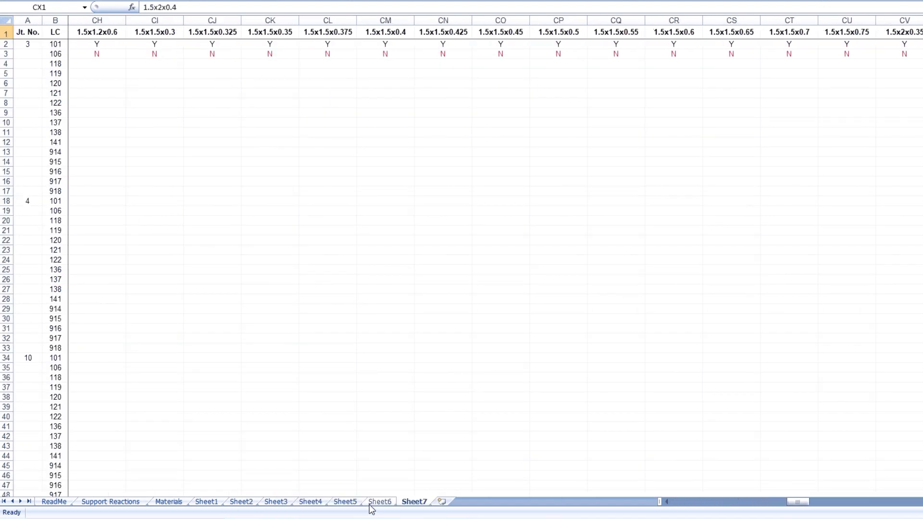
key("Right")
key("Right")
key("Right")
key("Right")
key("Right")
key("Right")
key("Right")
key("Right")
key("Right")
key("Right")
key("Right")
key("Right")
key("Right")
key("Right")
key("Right")
key("Right")
key("Right")
key("Right")
key("Right")
key("Right")
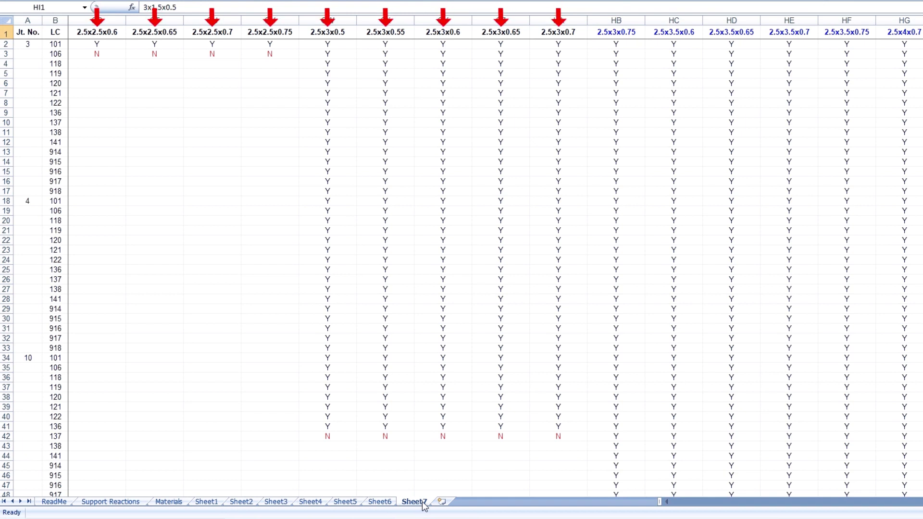
scroll(424, 507, "down", 2)
scroll(425, 508, "down", 6)
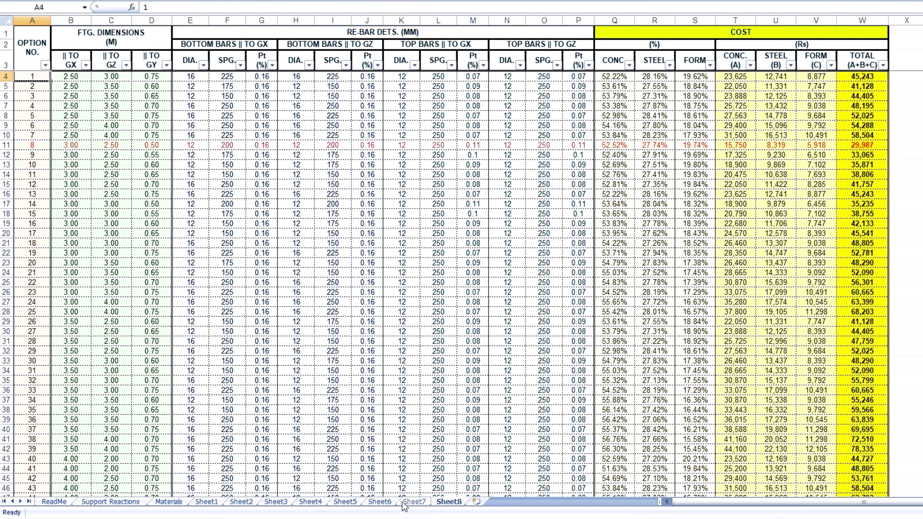
Review the footing options in Sheet8 and sort them by total cost in ascending order
scroll(403, 509, "down", 3)
scroll(403, 508, "down", 1)
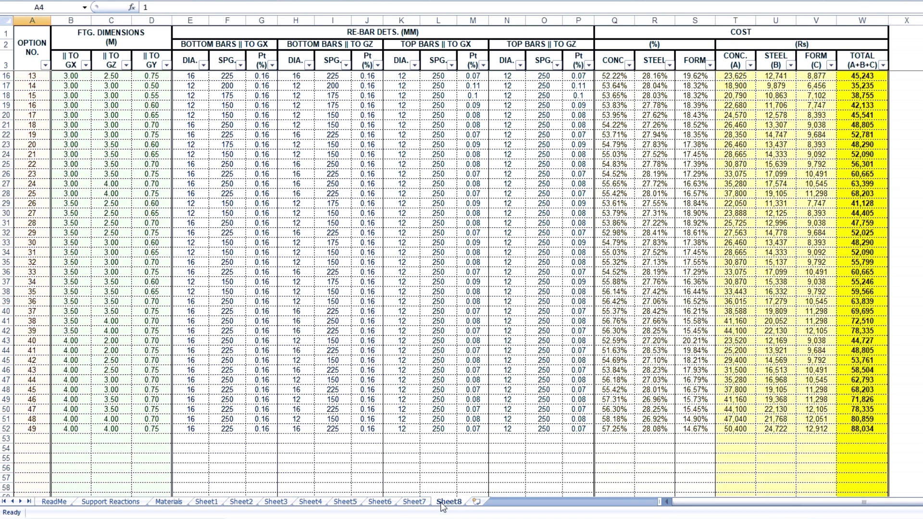
key("ctrl+Home")
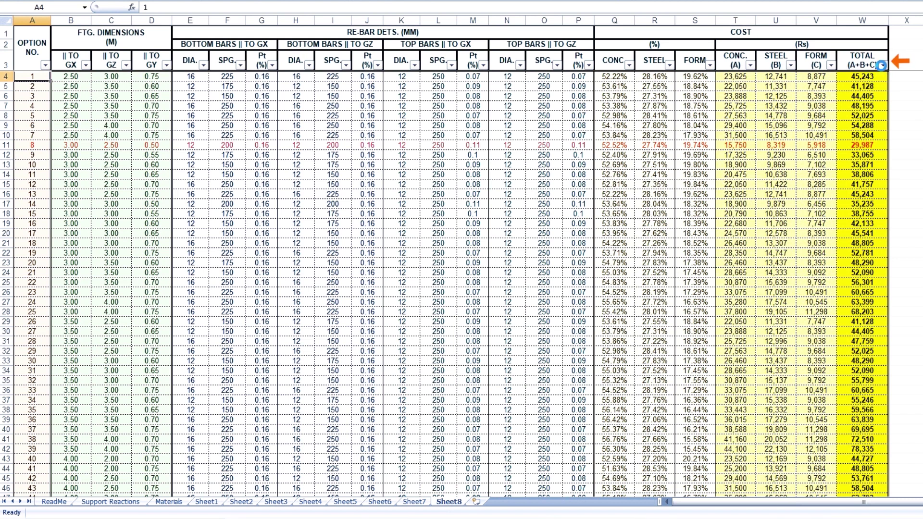
left_click(883, 65)
left_click(798, 77)
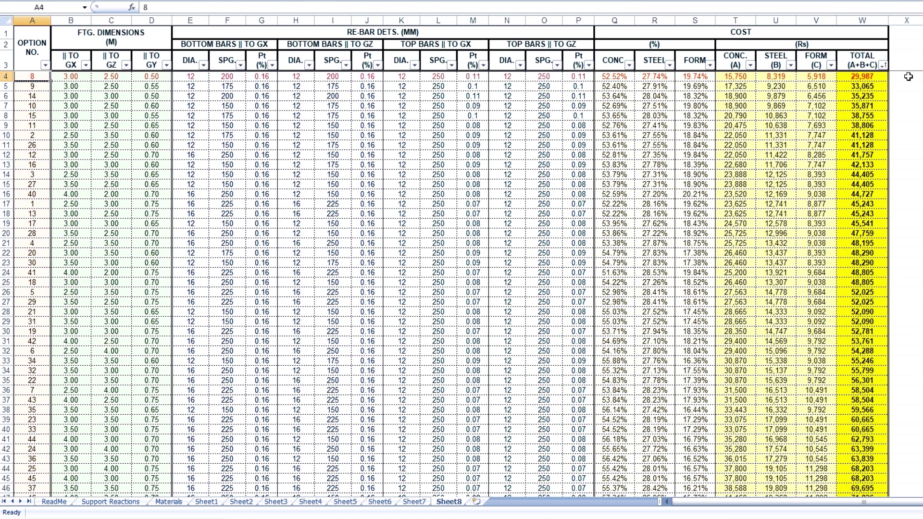
Undo the sort of the footing options and clear the table selection
key("ctrl+z")
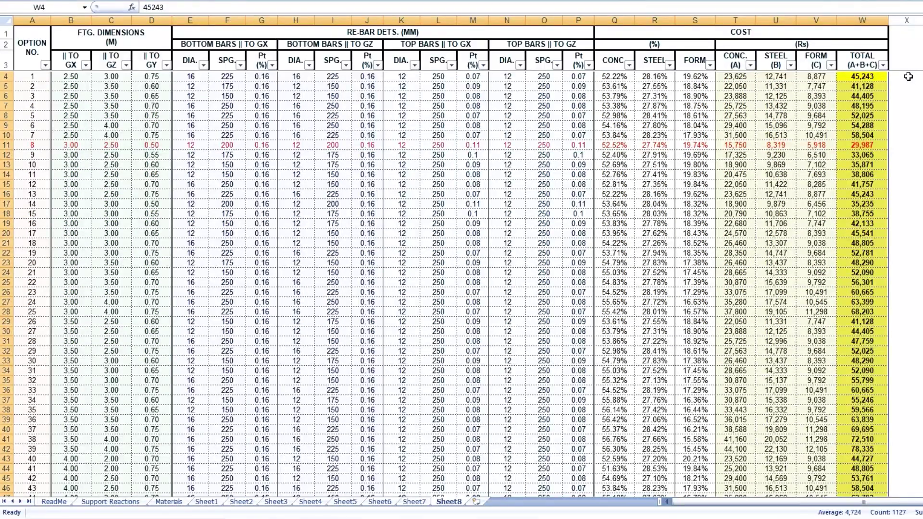
left_click(908, 77)
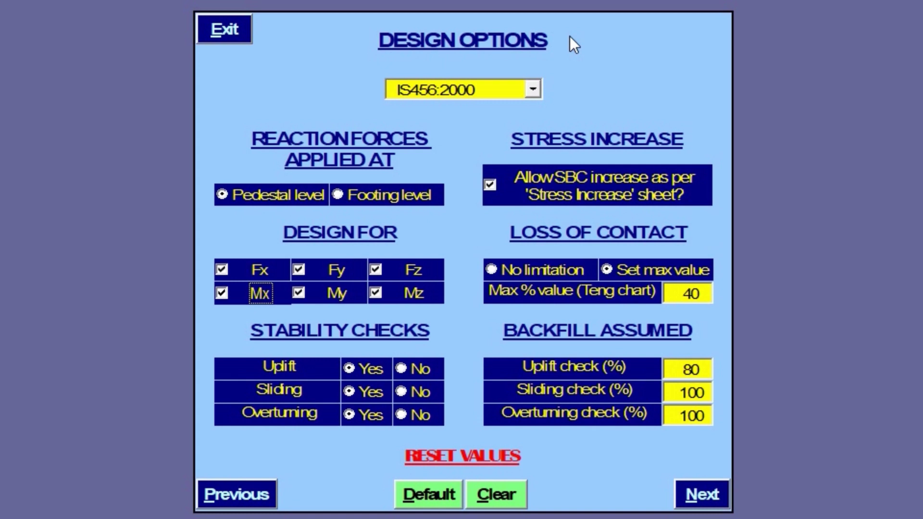
Exclude Fz and Mx from the forces designed for and continue to the footing dimensions
left_click(377, 276)
left_click(222, 293)
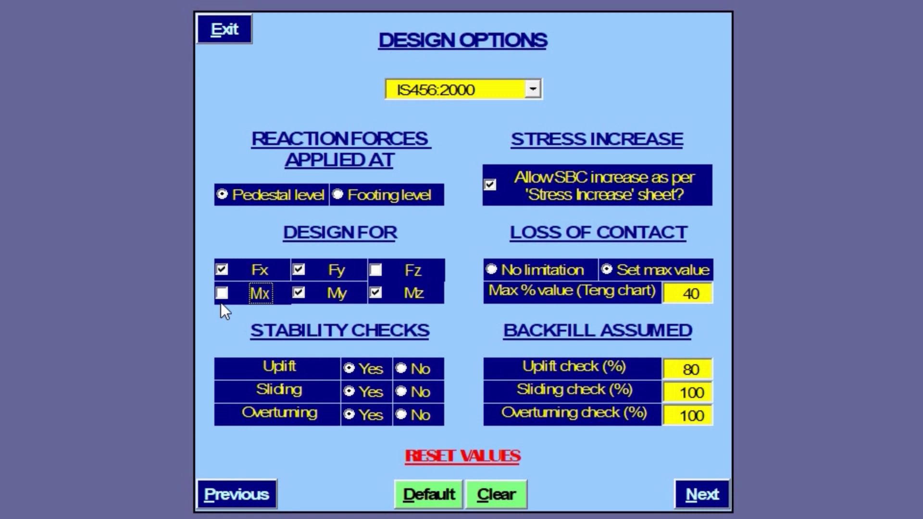
left_click(703, 493)
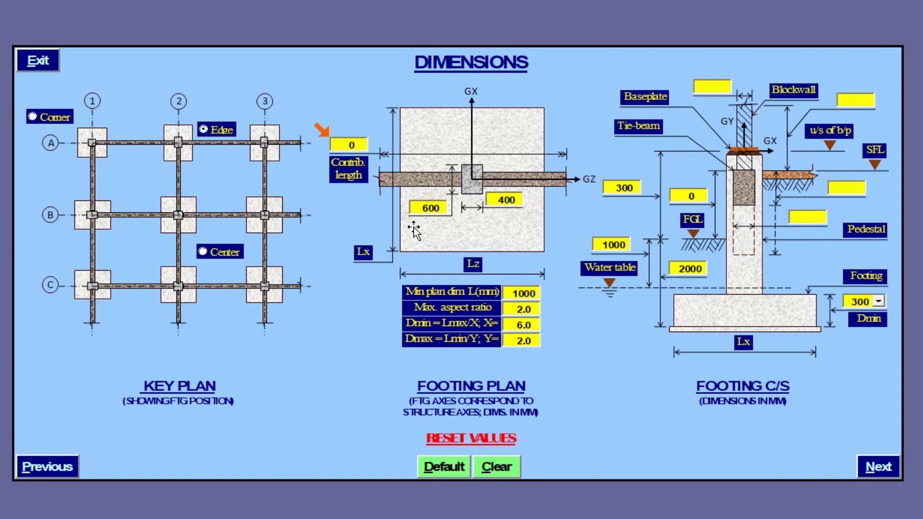
Set the contributing length to 8000 mm, the blockwall to 200 mm thick and 1500 mm high, and the tie-beam to 300 by 1500 mm
left_click(340, 148)
type("8000")
left_click(750, 72)
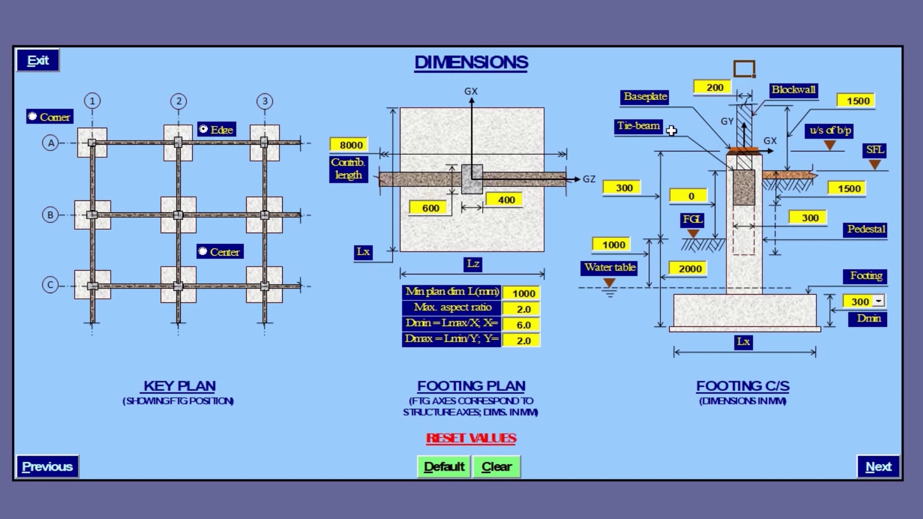
Set the pedestal height above FGL to 1300 mm and the tie-beam top level above FGL to 1200 mm
left_click(606, 190)
type("1300")
key("Return")
left_click(672, 198)
type("1200")
key("Return")
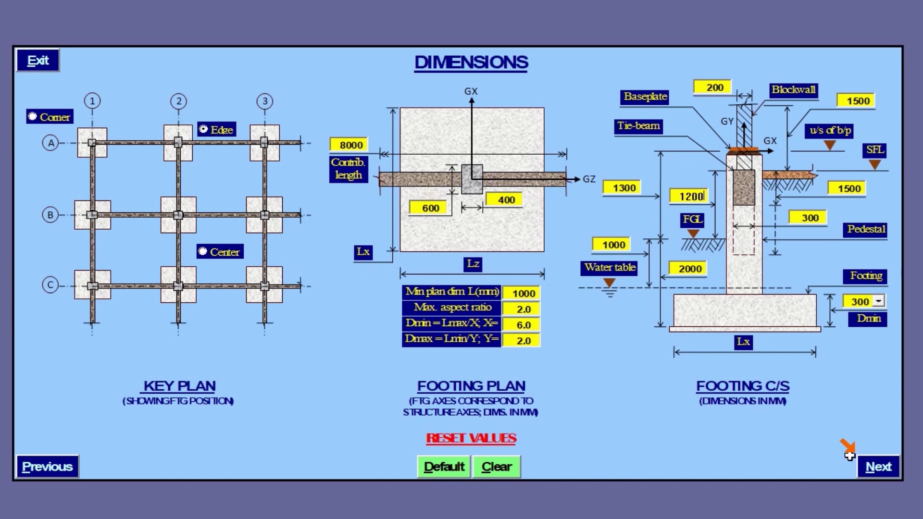
Set the blockwall density to 20 kN/m3 in the materials and run the footing design
left_click(878, 465)
left_click(670, 351)
type("20")
key("Return")
left_click(676, 497)
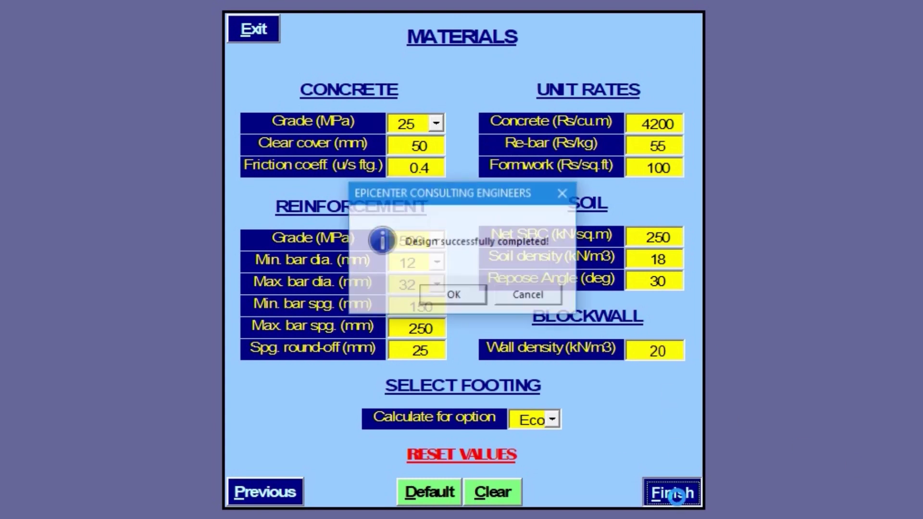
left_click(450, 296)
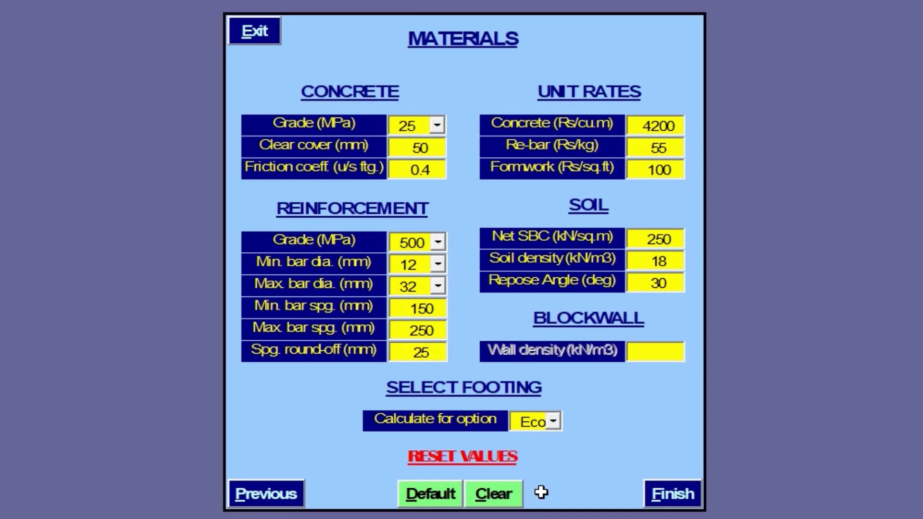
Choose footing option 14 for the calculation and run the design to produce its report
left_click(554, 421)
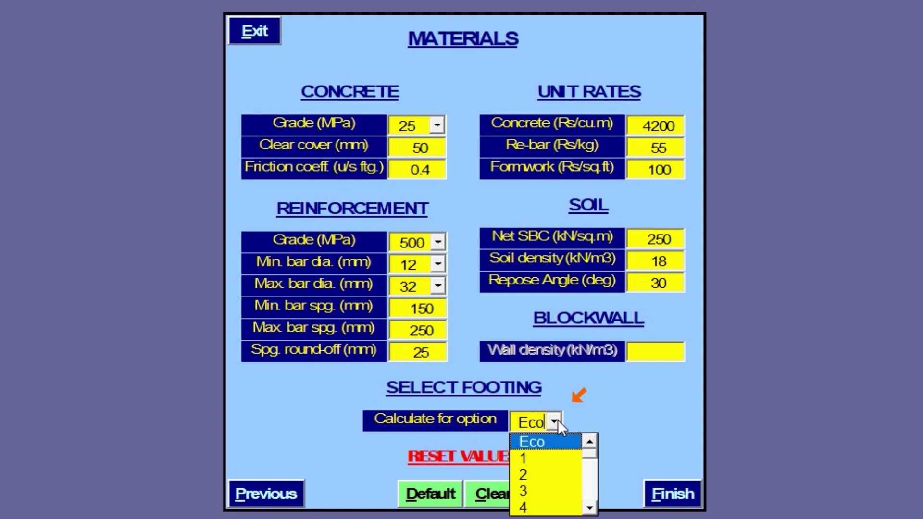
left_click_drag(588, 453, 594, 507)
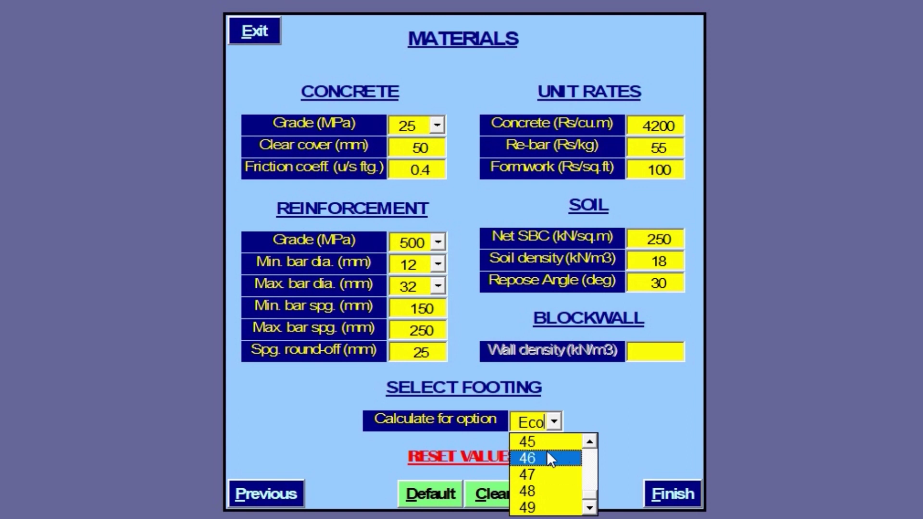
left_click(509, 435)
type("14")
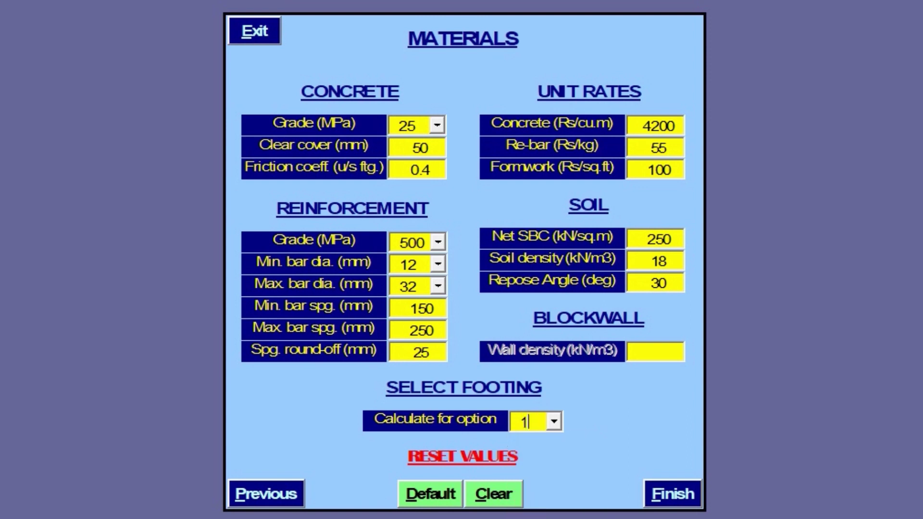
left_click(675, 496)
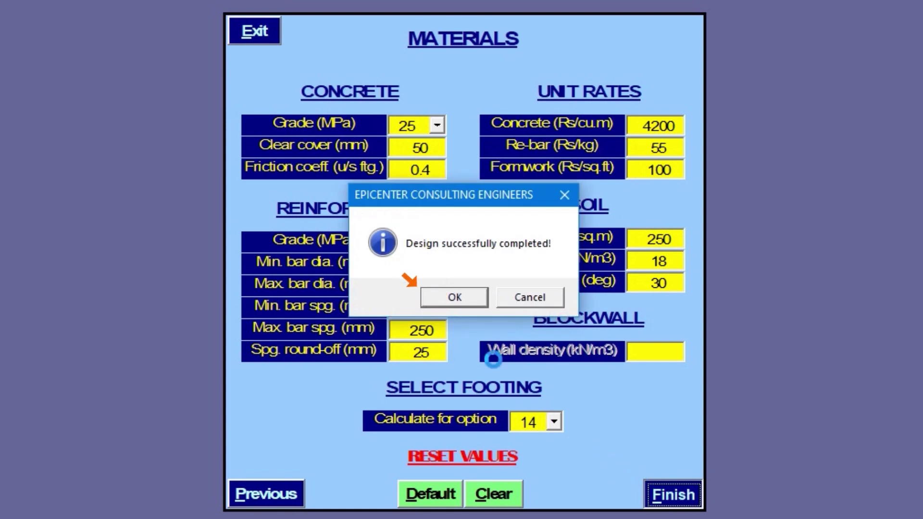
left_click(456, 301)
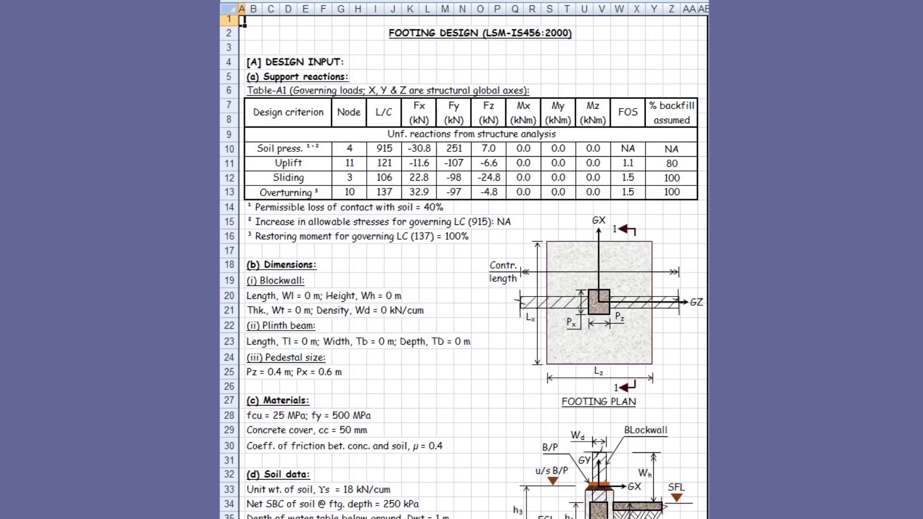
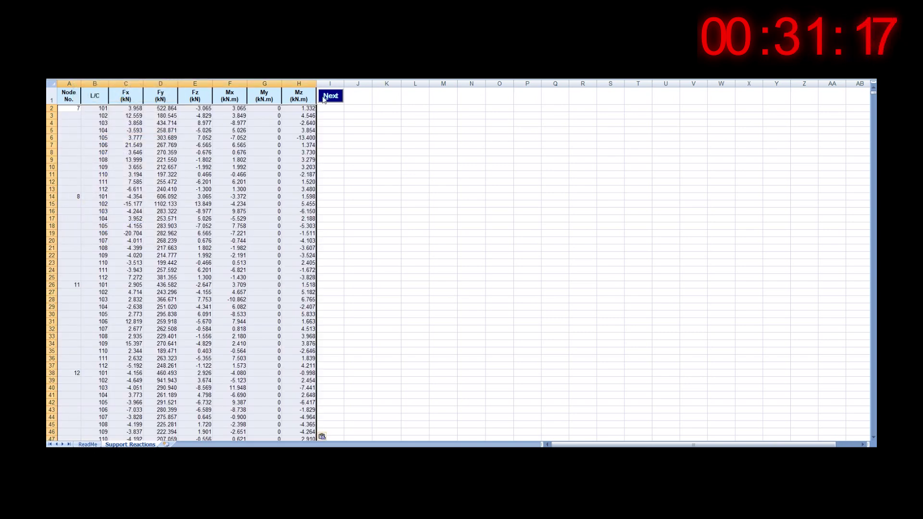
Proceed from the support reactions, fill the load-case stress increase and safety factor table with defaults, and continue to the design options
left_click(323, 98)
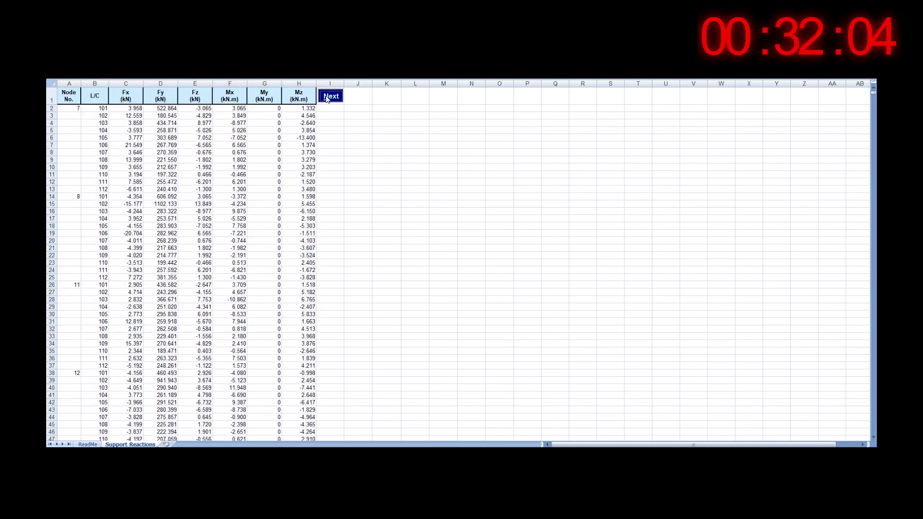
left_click(429, 85)
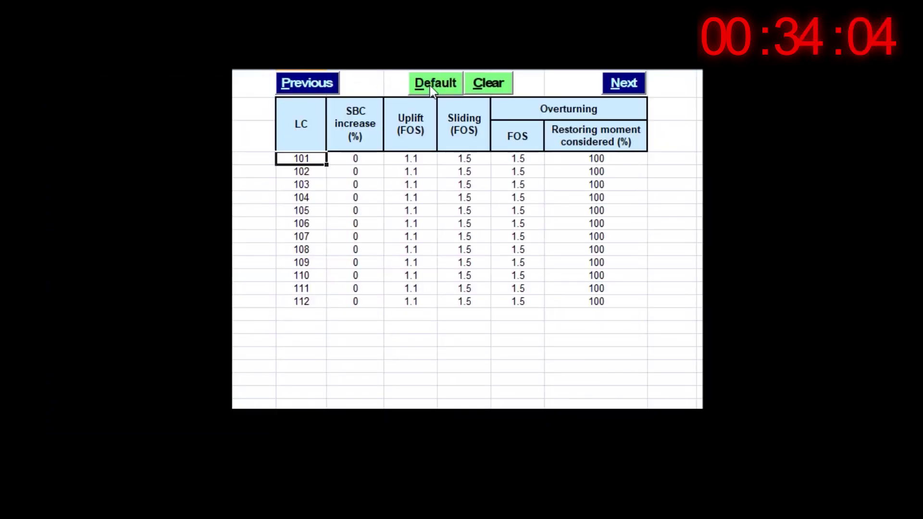
left_click(621, 84)
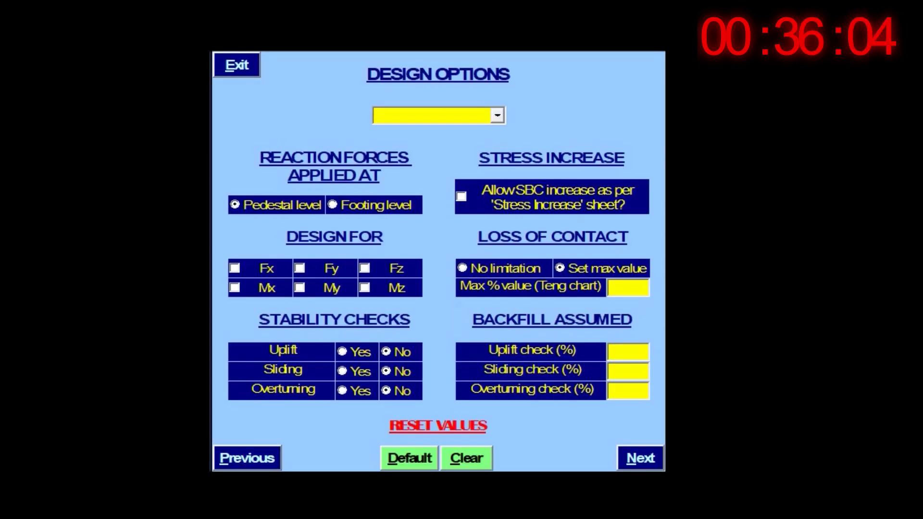
Choose IS456:2000 as the design code and apply the reaction forces at footing level
left_click(498, 115)
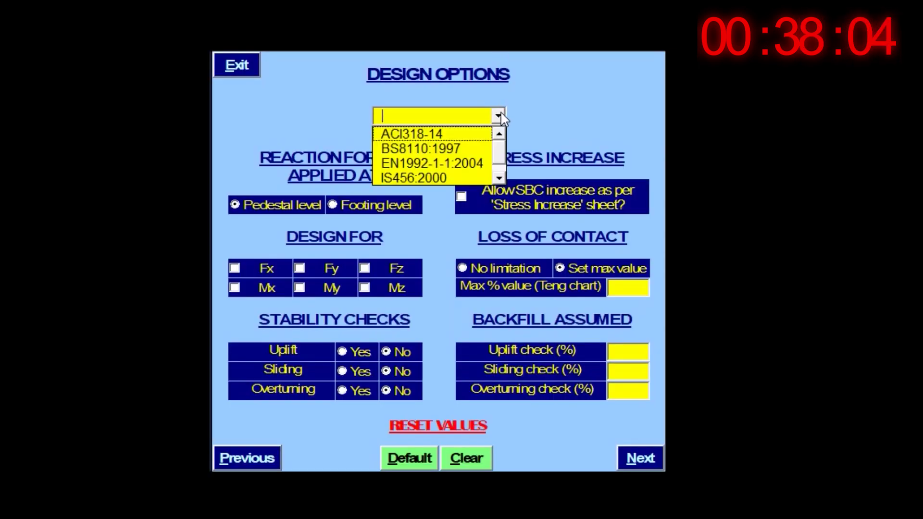
left_click(500, 177)
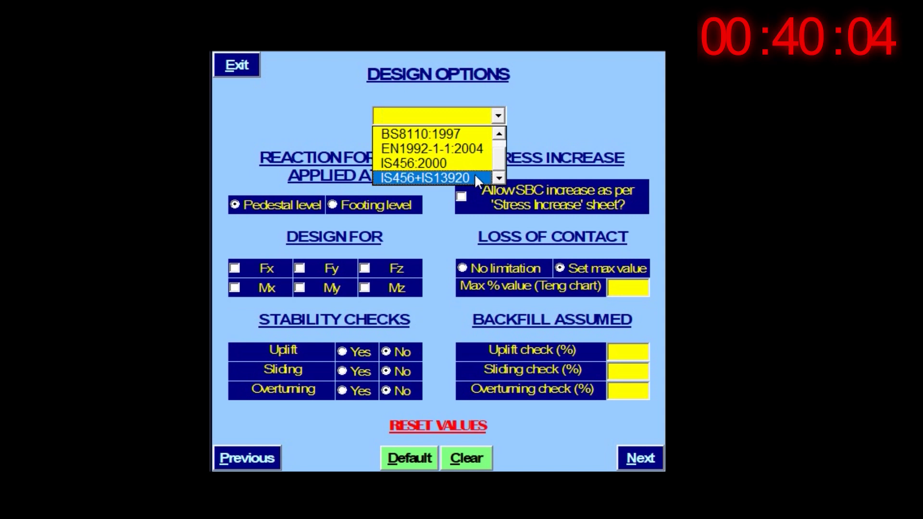
left_click(450, 169)
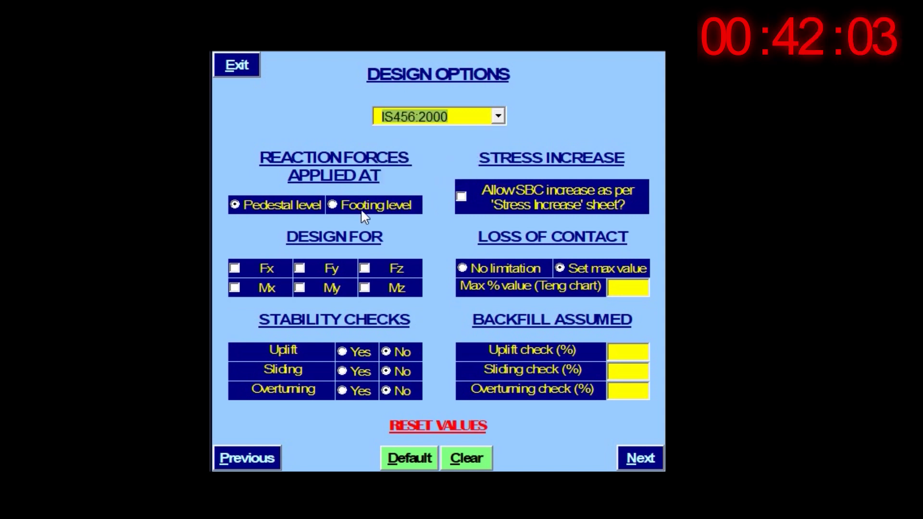
left_click(338, 211)
Include Fx, Fy, Fz, Mx, My and Mz in the forces and moments designed for
left_click(243, 267)
left_click(300, 271)
left_click(364, 269)
left_click(241, 290)
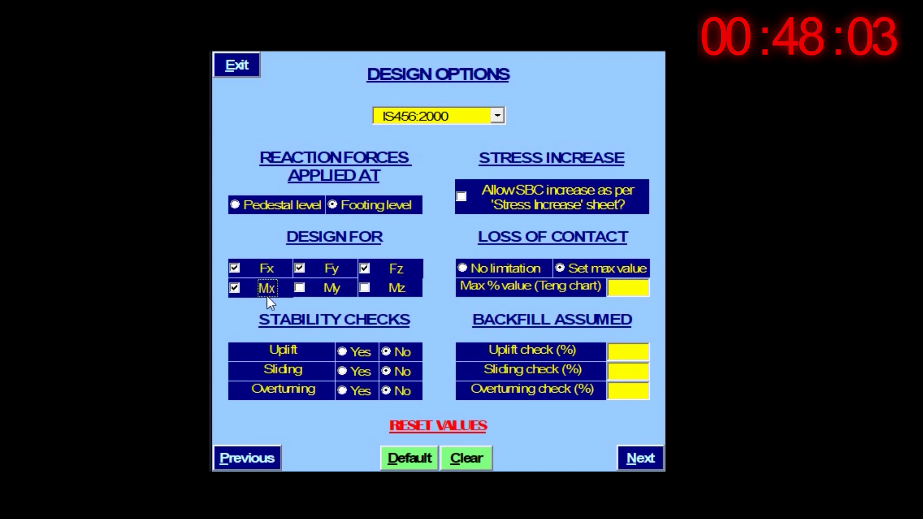
left_click(300, 293)
left_click(363, 289)
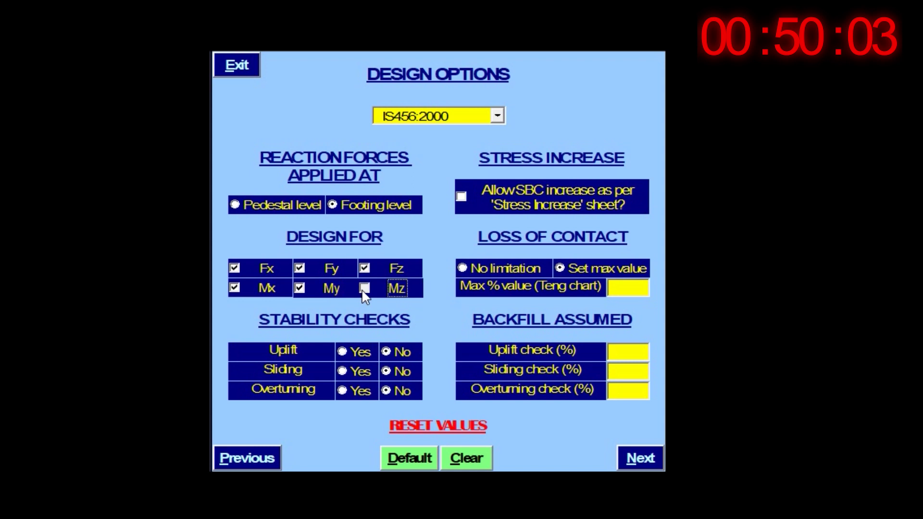
Enable the uplift, sliding and overturning stability checks
left_click(342, 351)
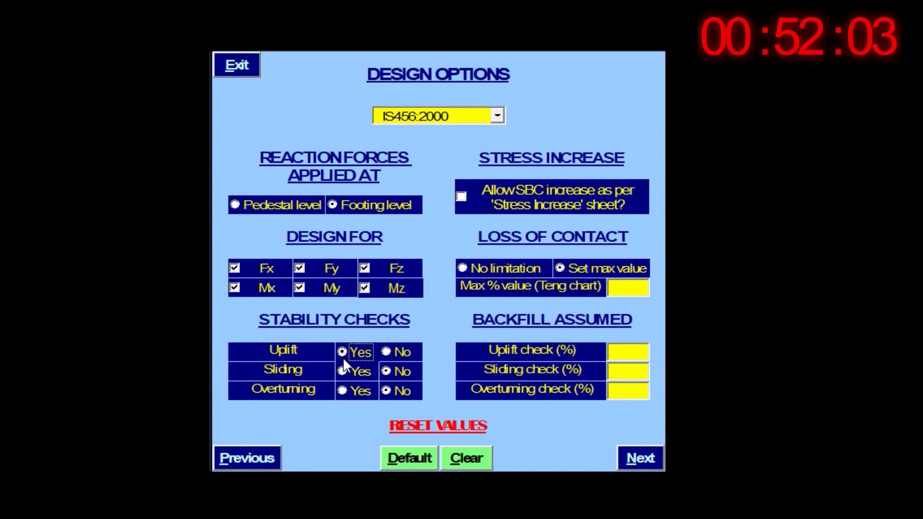
left_click(348, 371)
left_click(344, 390)
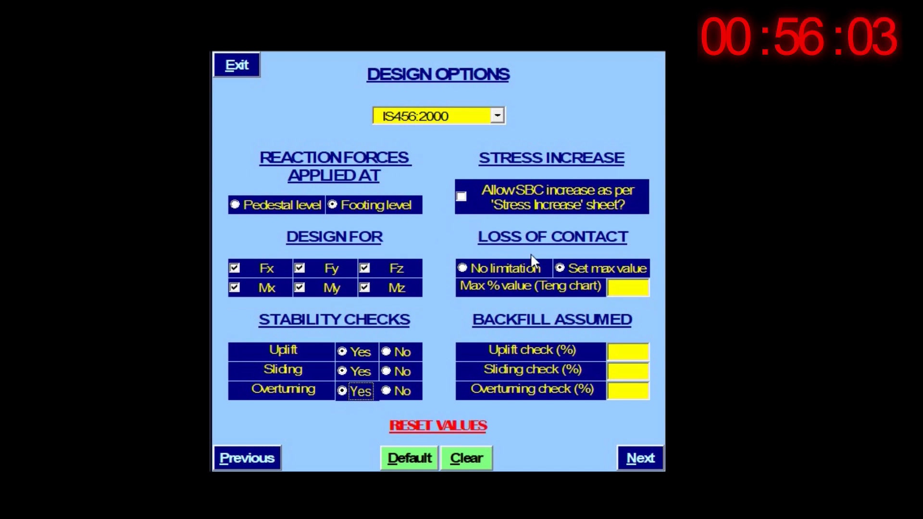
Limit the loss of contact to a maximum value of 40% (Teng chart)
left_click(558, 270)
left_click(618, 286)
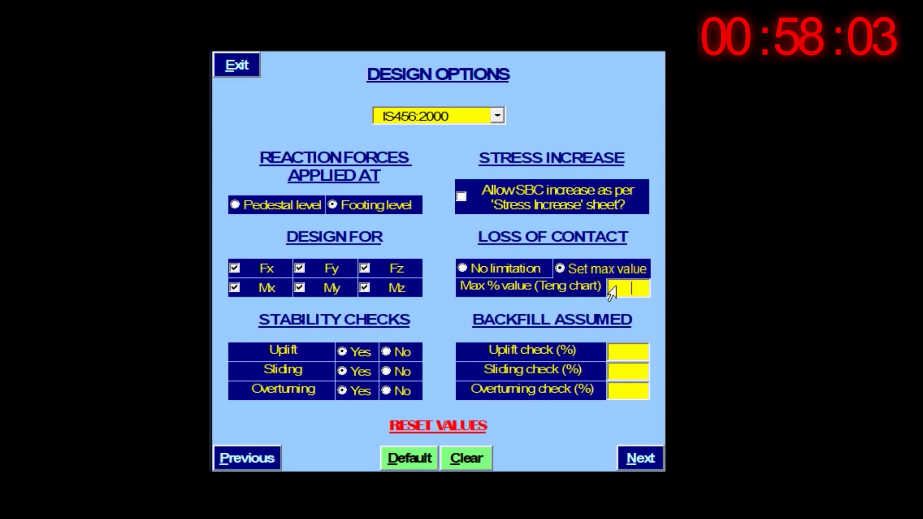
type("40")
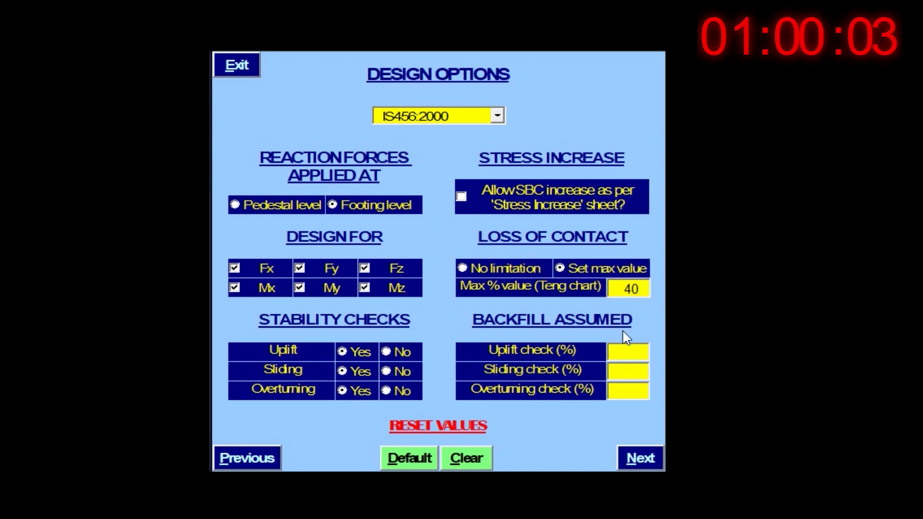
Set the assumed backfill to 90% for uplift and 100% for sliding and overturning, and continue to the footing dimensions
left_click(629, 352)
type("90")
left_click(620, 371)
type("100")
left_click(620, 391)
type("100")
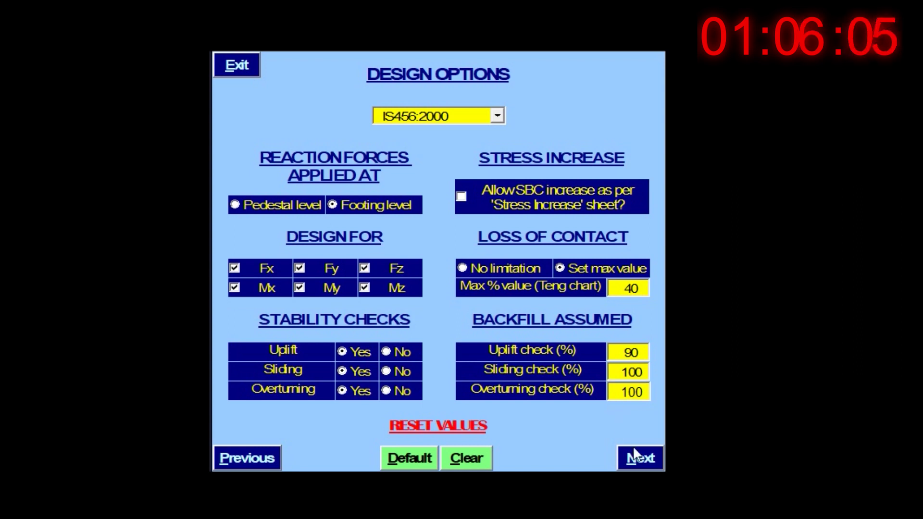
left_click(642, 459)
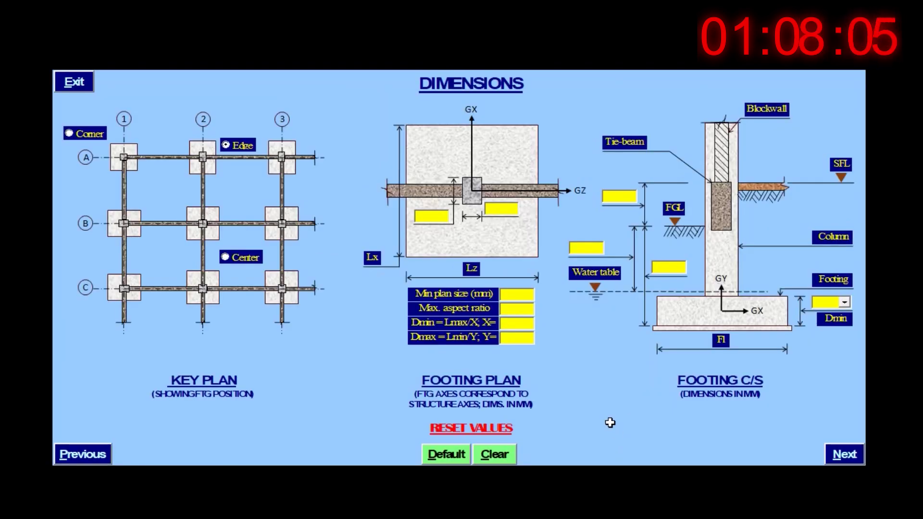
Load the default dimensions, set the footing position to Center, and make the column's GX dimension 400 mm
left_click(452, 457)
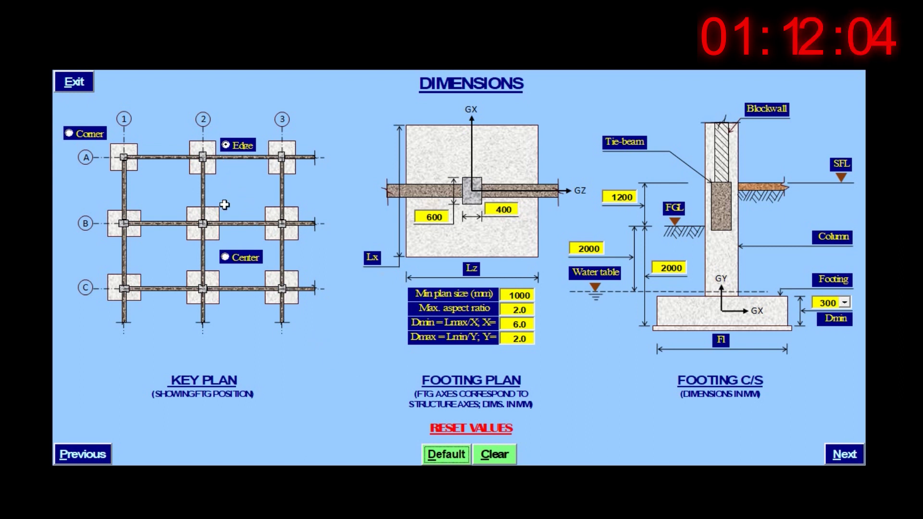
left_click(229, 258)
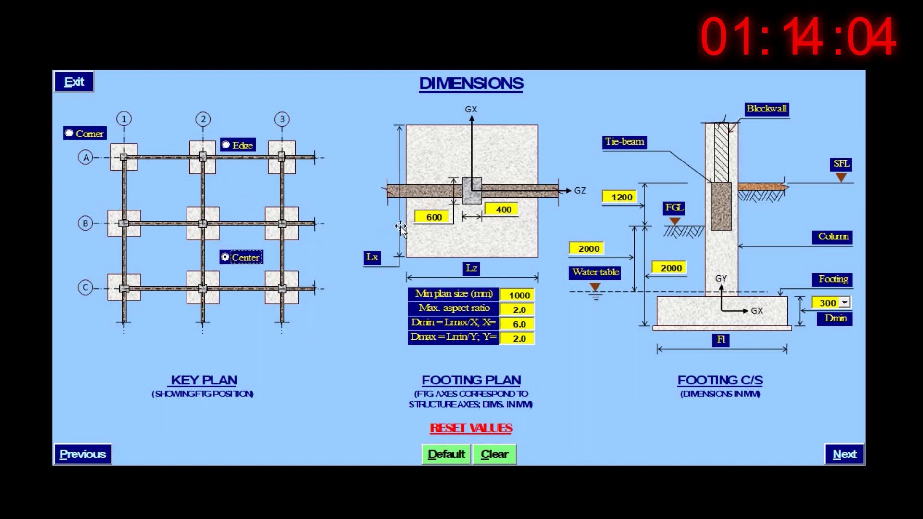
left_click(416, 219)
type("400")
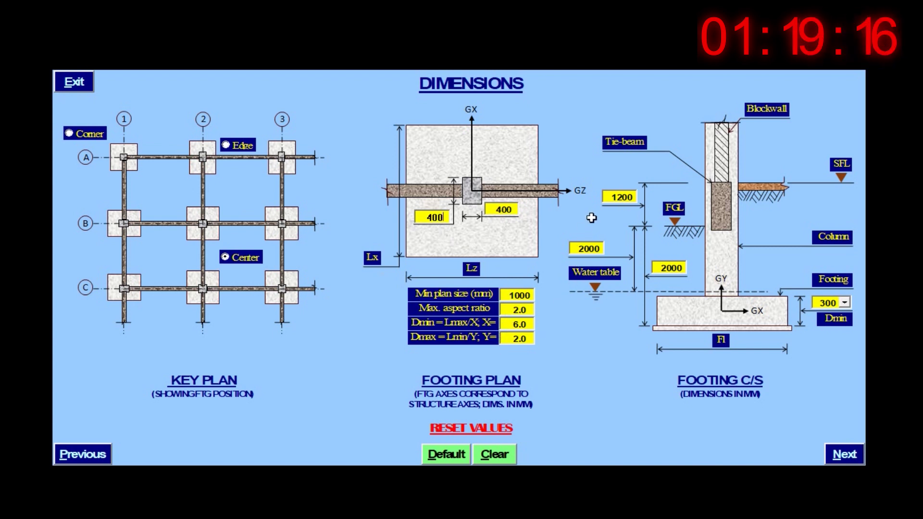
Set the height from FGL to SFL to 450 mm and the water table depth below FGL to 3000 mm
double_click(605, 199)
type("450")
left_click(570, 248)
type("3000")
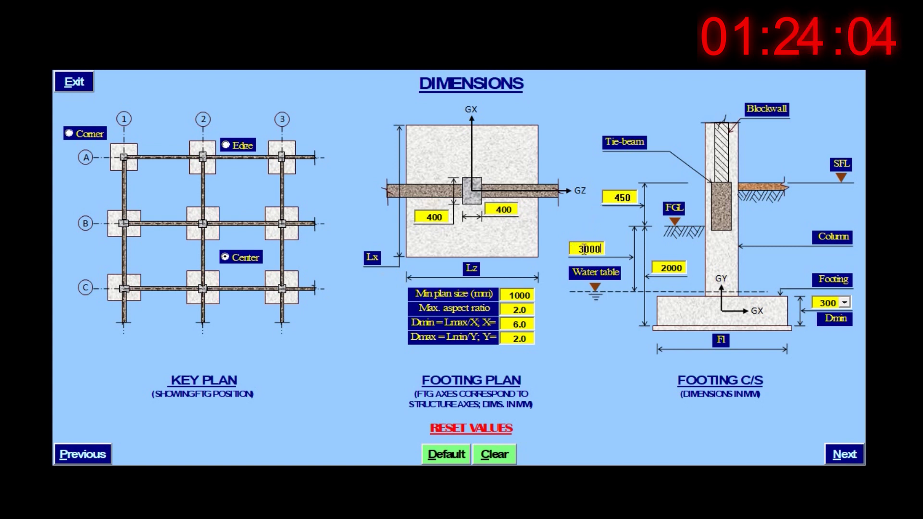
left_click(666, 268)
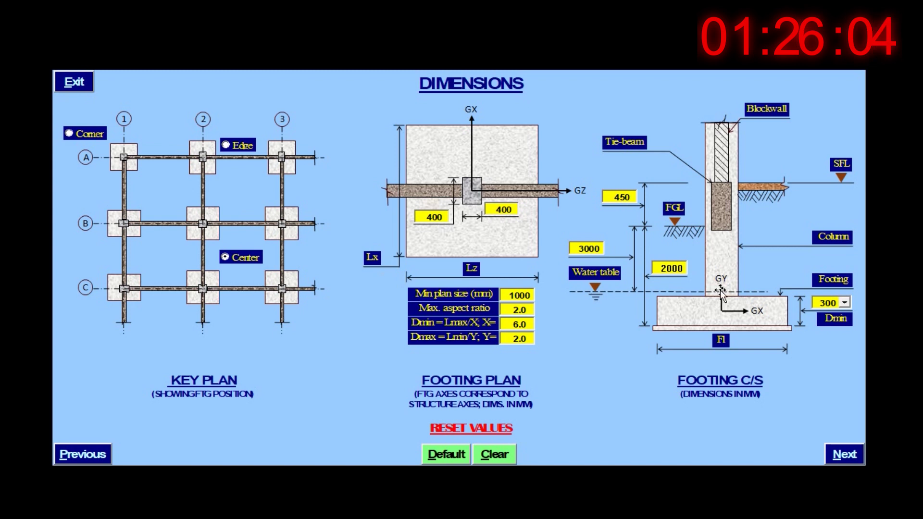
Choose 300 mm as the minimum footing depth Dmin and continue to the materials inputs
left_click(843, 305)
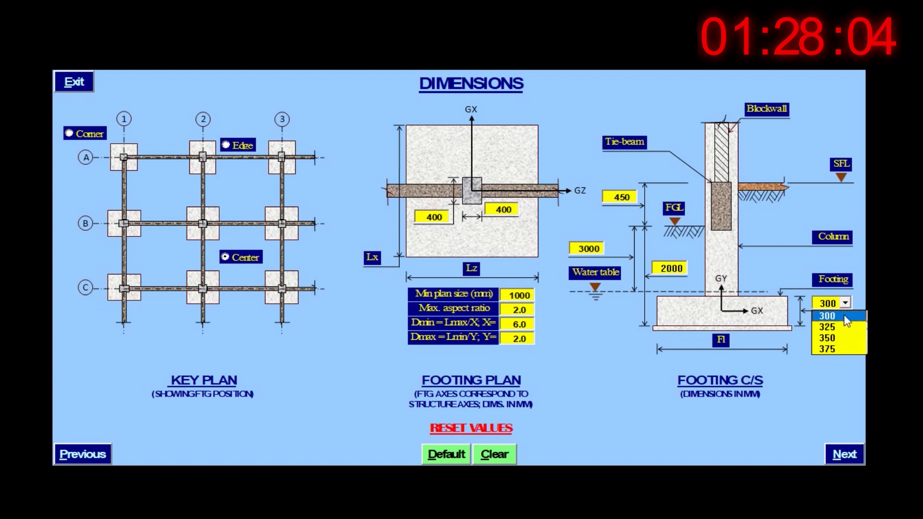
left_click(842, 315)
left_click(844, 451)
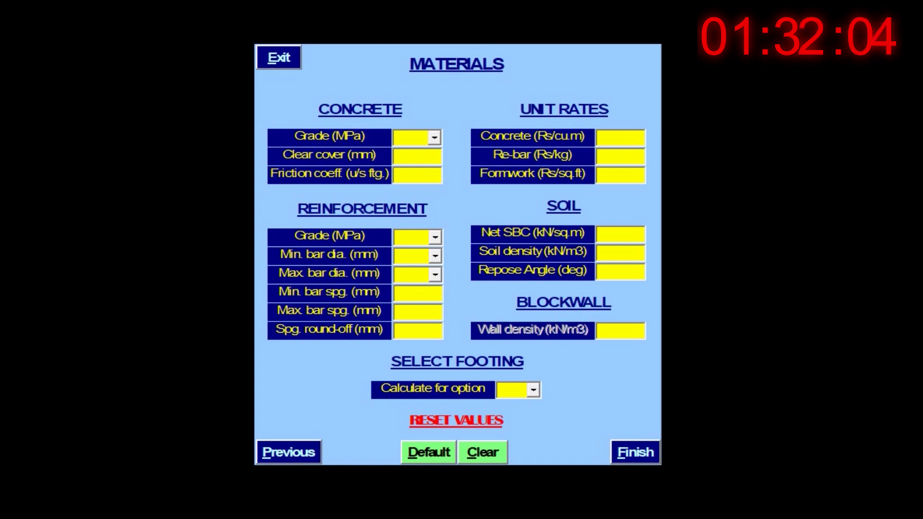
Load the default material values, then set the concrete grade to 35 MPa and the clear cover to 75 mm
left_click(428, 454)
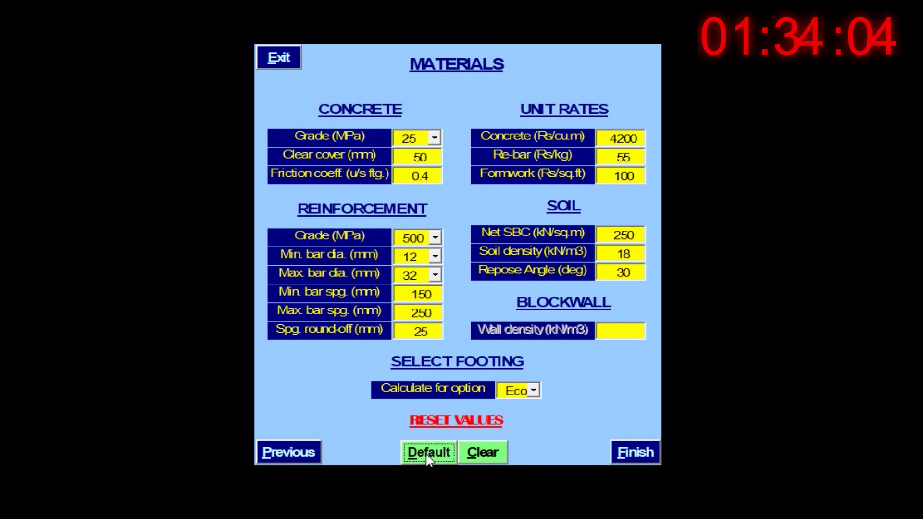
left_click(435, 138)
left_click(425, 200)
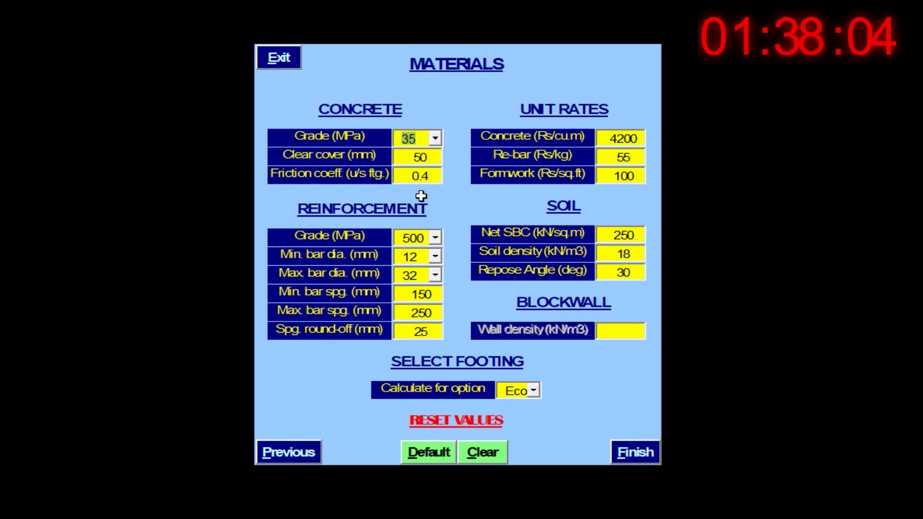
key("Tab")
type("75")
Set the reinforcement grade to 415 MPa, the maximum bar diameter to 25 mm and the spacing round-off to 50 mm
left_click(437, 235)
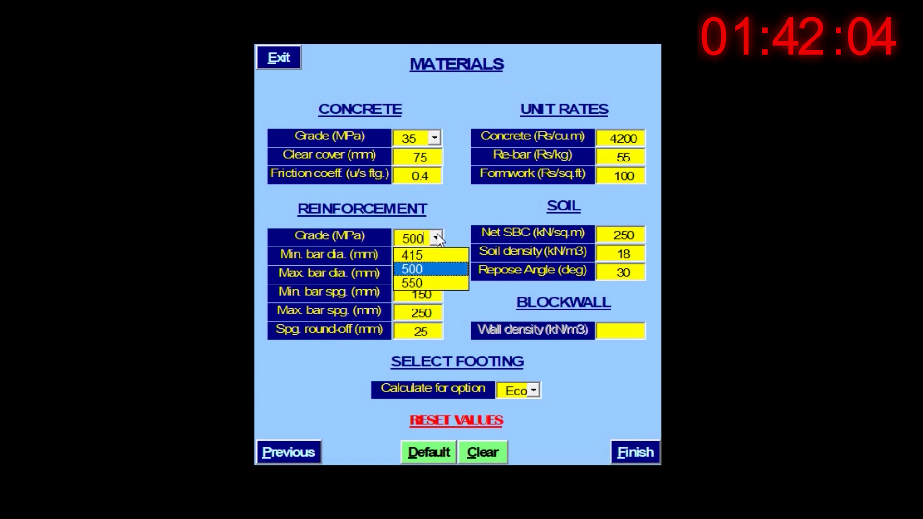
left_click(436, 255)
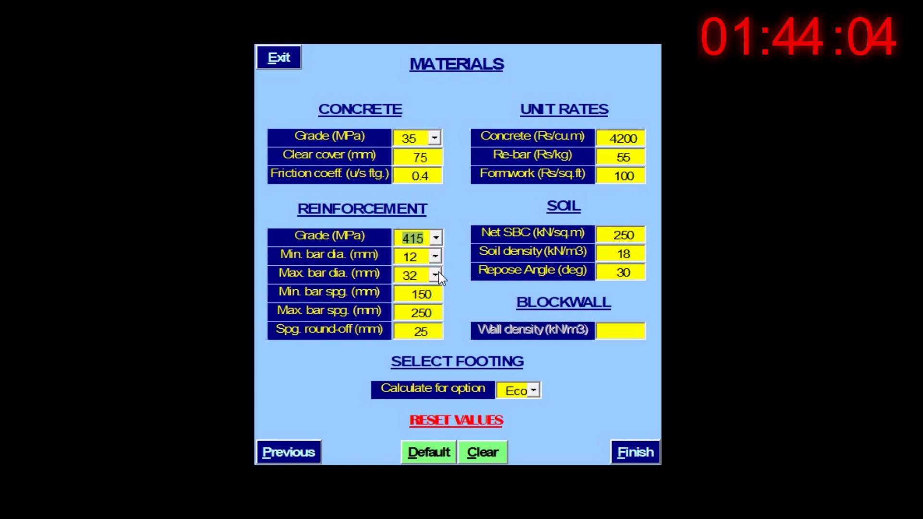
left_click(436, 274)
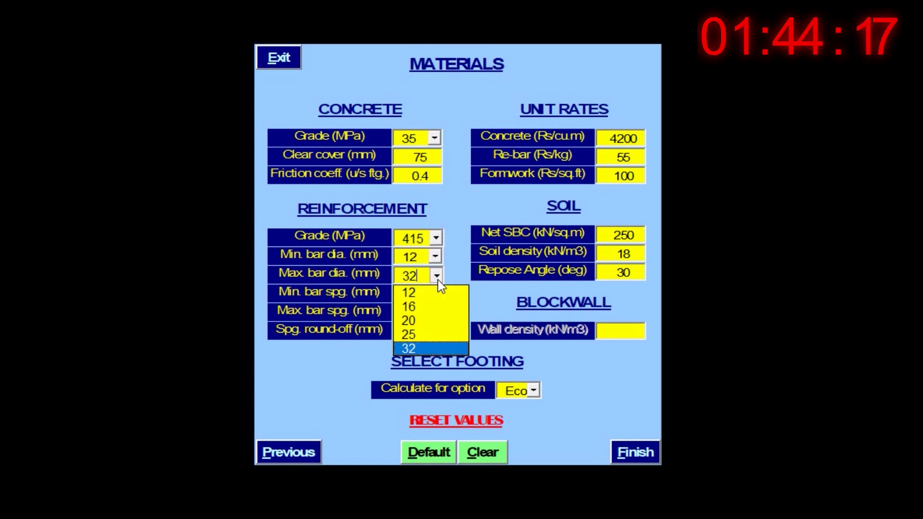
left_click(438, 334)
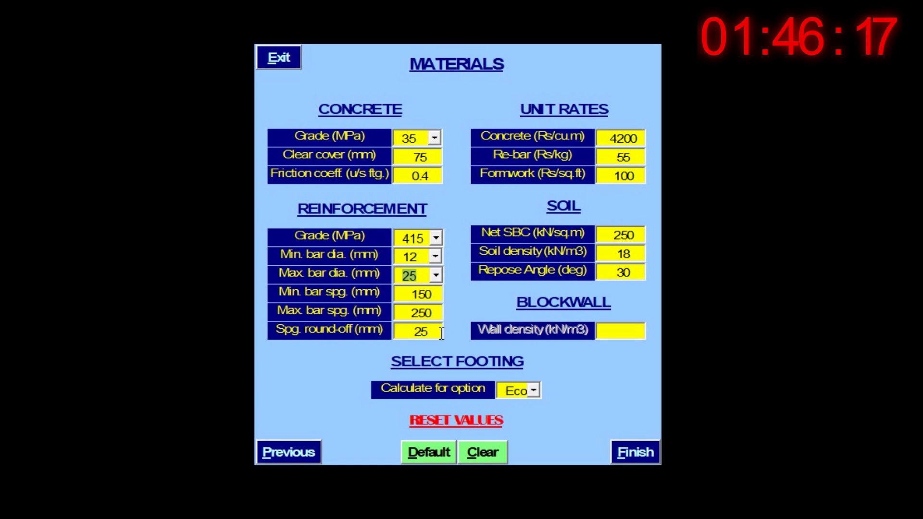
left_click(401, 318)
left_click(403, 336)
type("50")
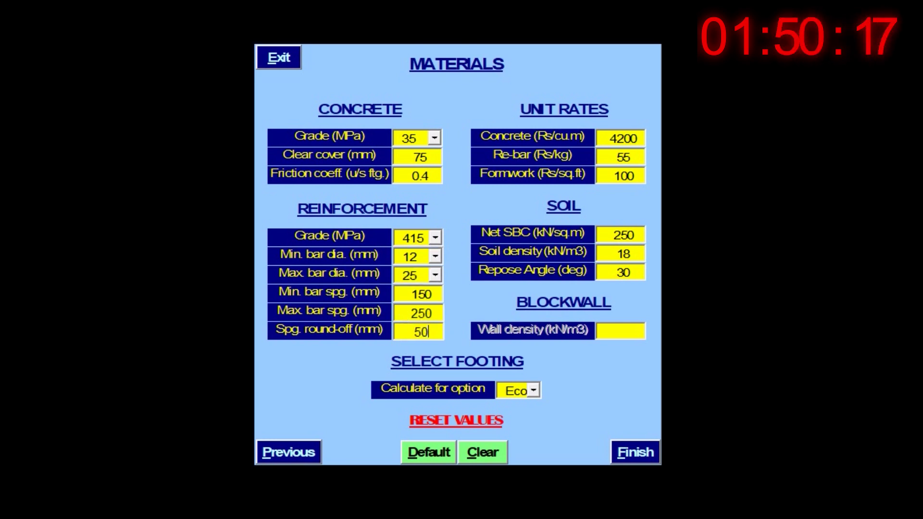
Set the net SBC of the soil to 300 kN/sq.m and finish the inputs to run the footing design
left_click(597, 236)
type("300")
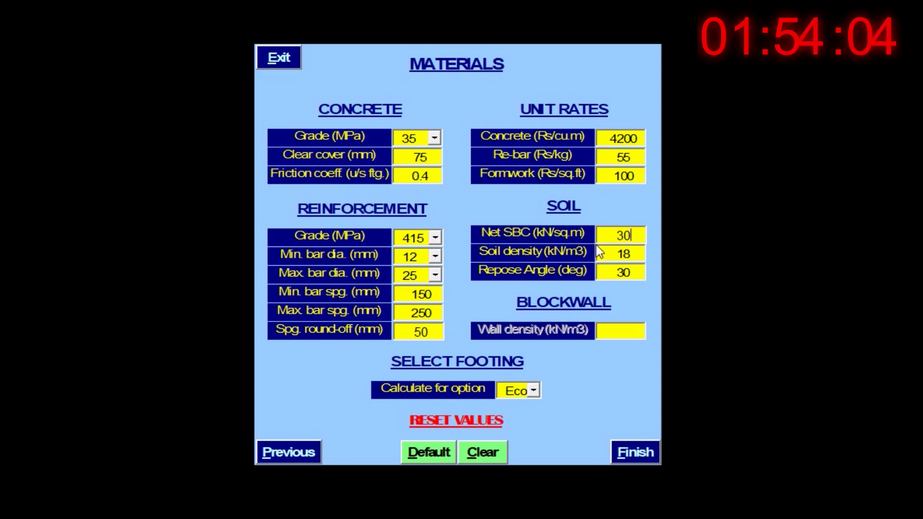
left_click(633, 453)
left_click(454, 284)
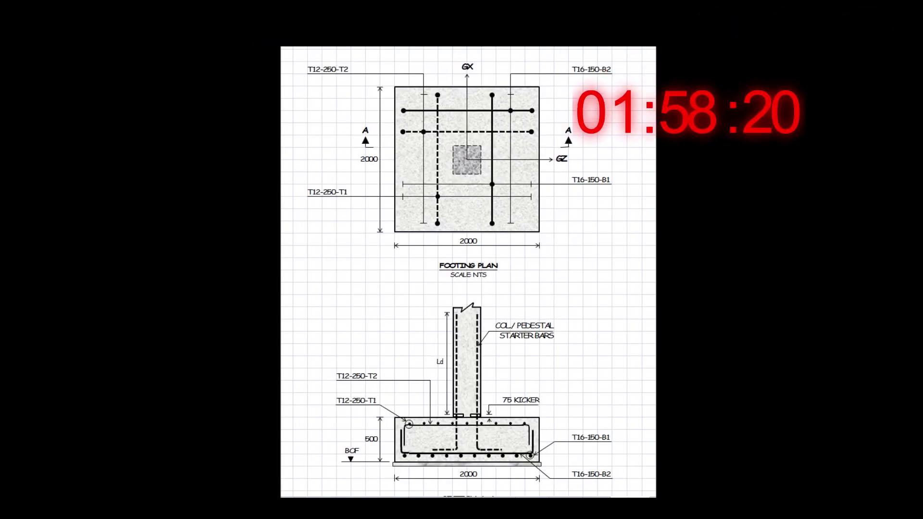